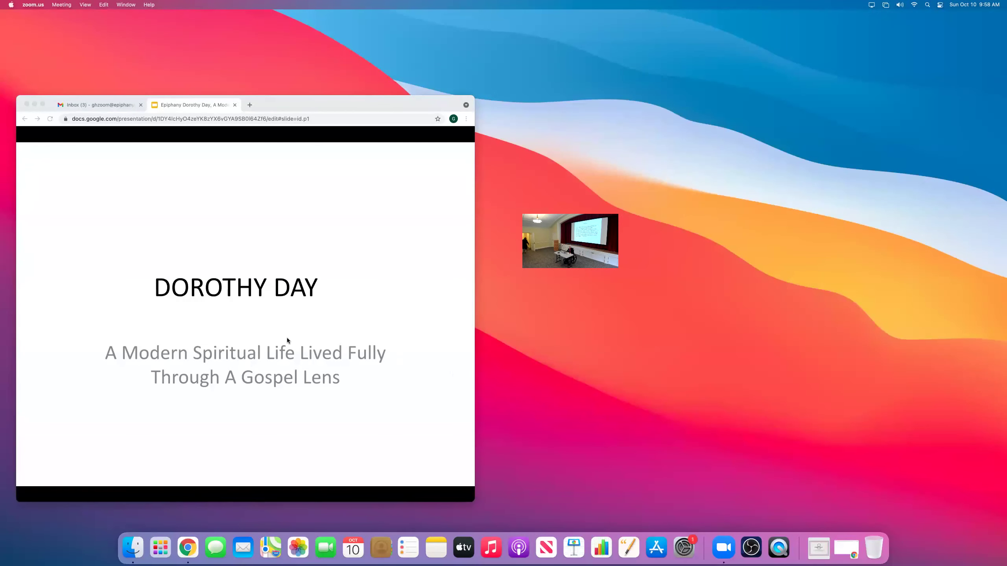
Show the Prayer slide, enlarge both Zoom video windows, then advance to The Catholic Worker first-issue photo.
left_click(286, 337)
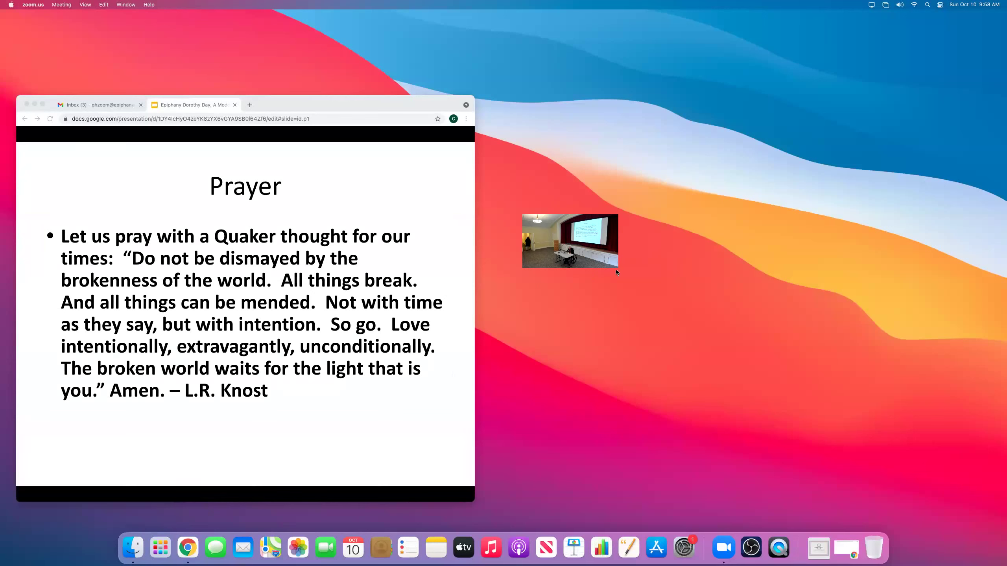
left_click_drag(669, 292, 896, 410)
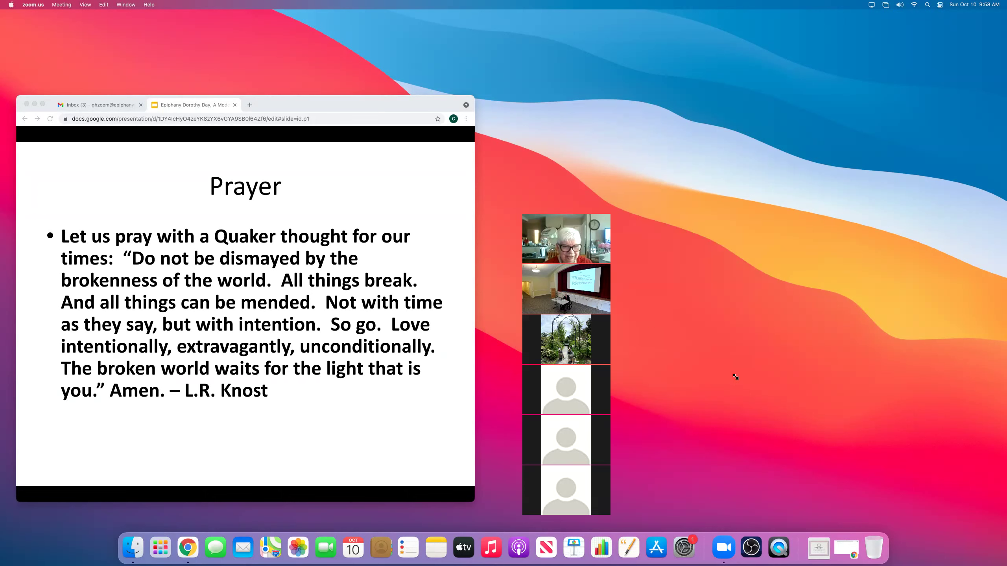
left_click_drag(930, 455, 948, 490)
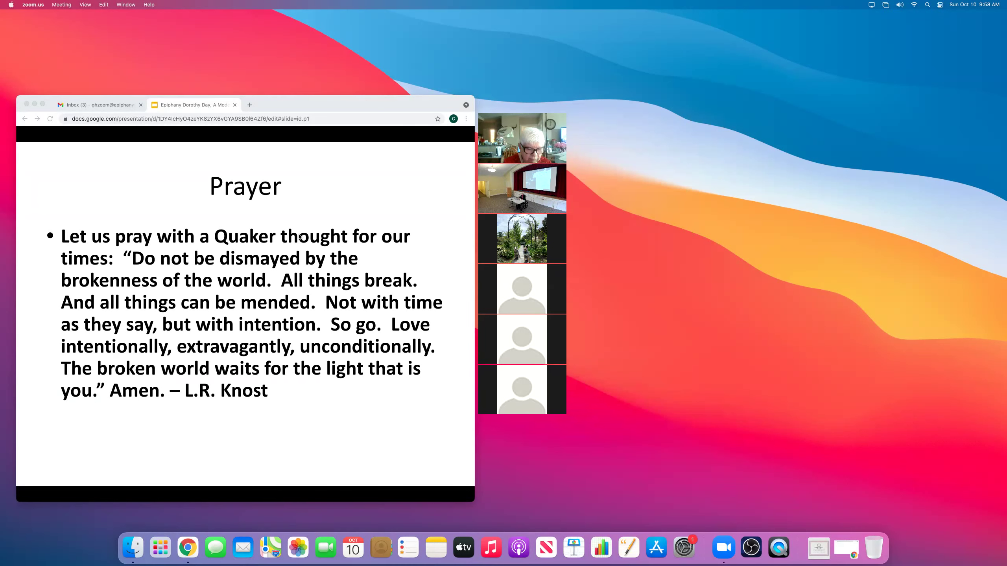
left_click(300, 237)
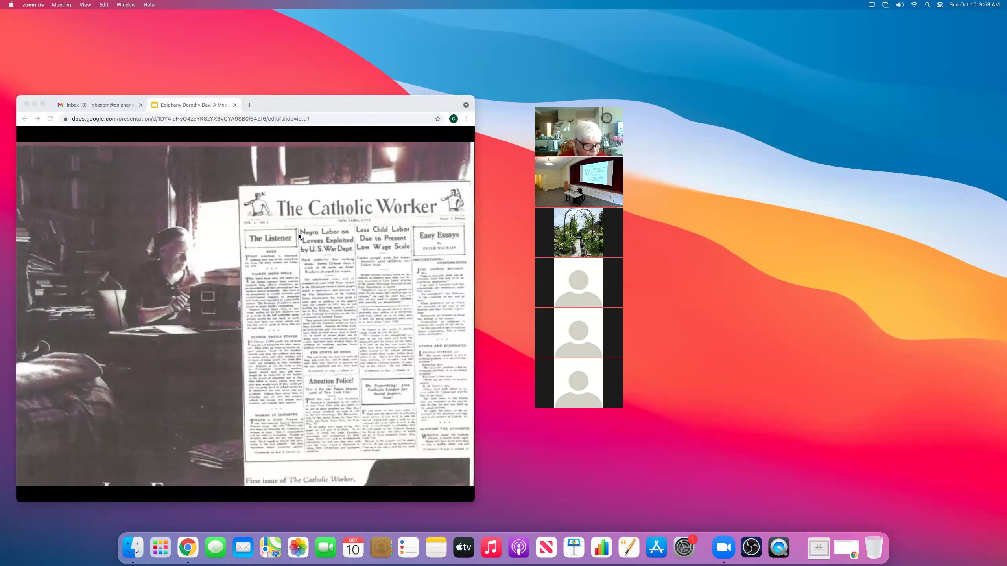
Advance the deck one slide to 'A Gospel Lens'.
left_click(223, 152)
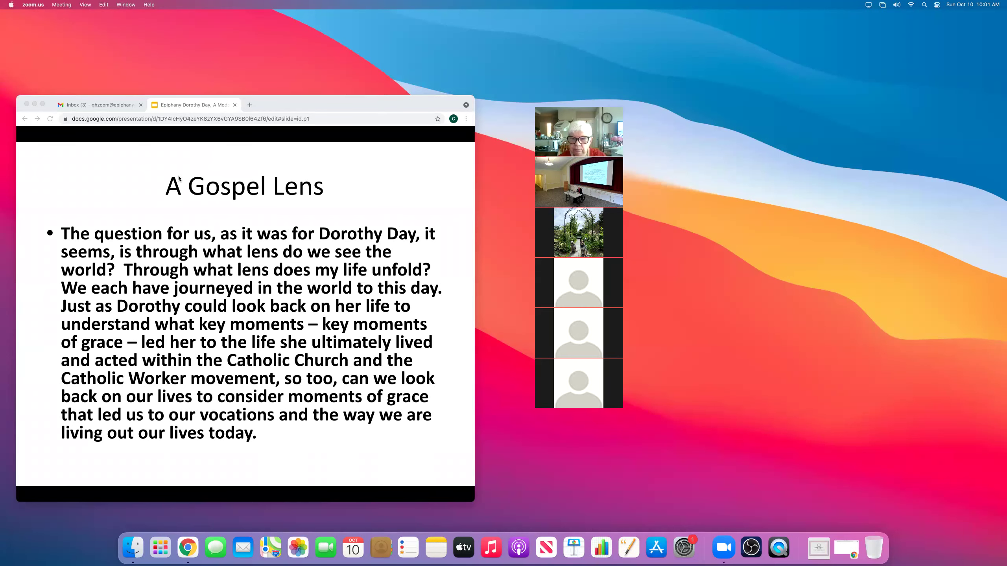
Advance one slide to 'We Are Sent Out Into The World' with the John 1:29-34 quote.
key("Right")
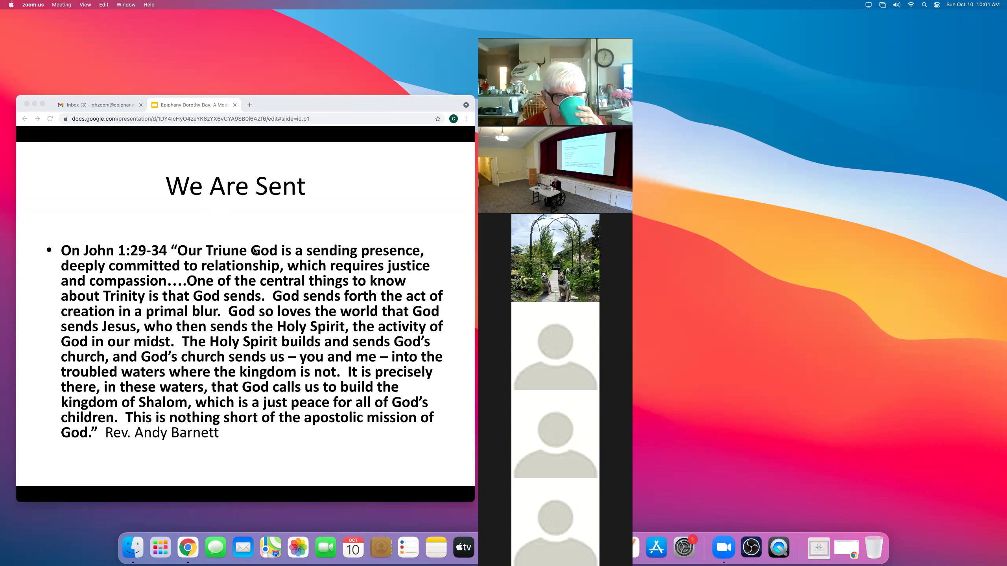
Advance past 'We Are Sent Out Into The World' to The Catholic Worker slide.
key("Right")
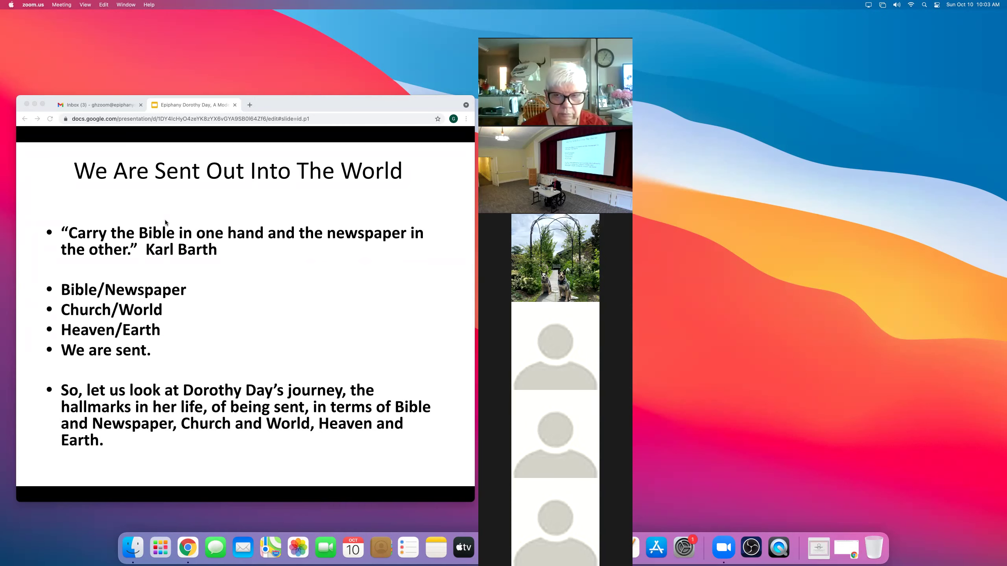
left_click(241, 288)
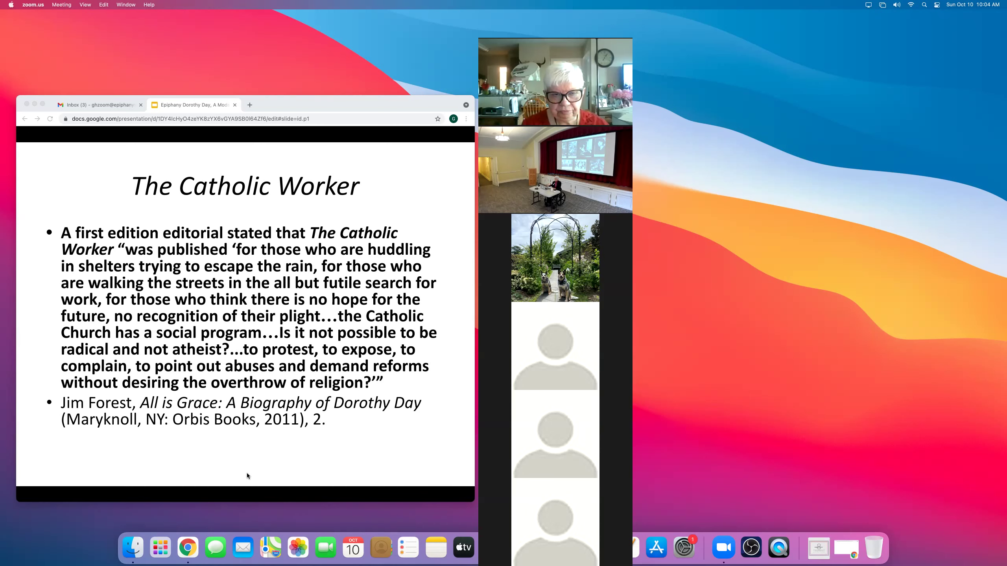
Advance to the black-and-white collage of a young Dorothy Day and suffragists.
key("Right")
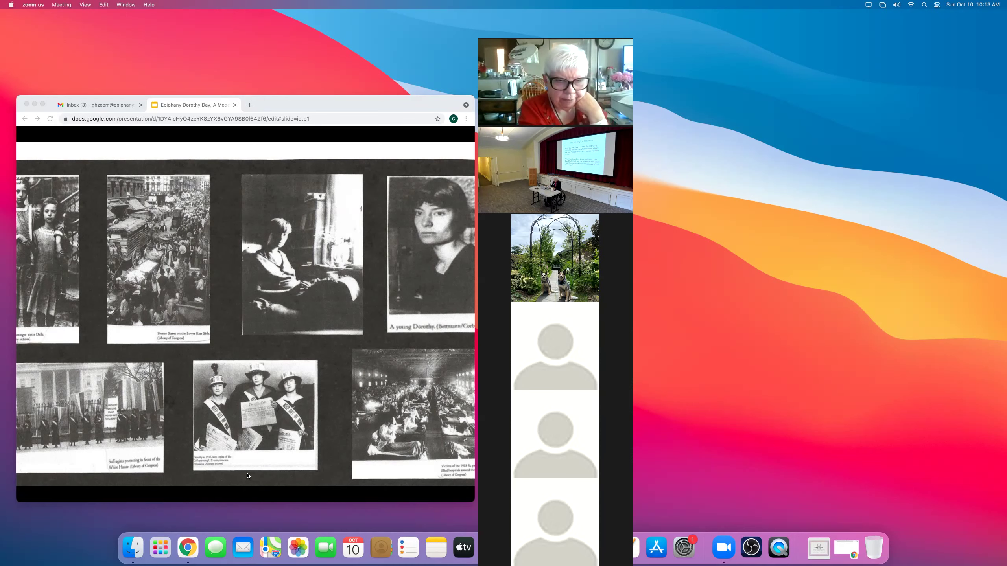
Step forward three slides to 'The Hound of Heaven' with the Eugene O'Neil quotation.
left_click(249, 474)
left_click(249, 473)
left_click(249, 473)
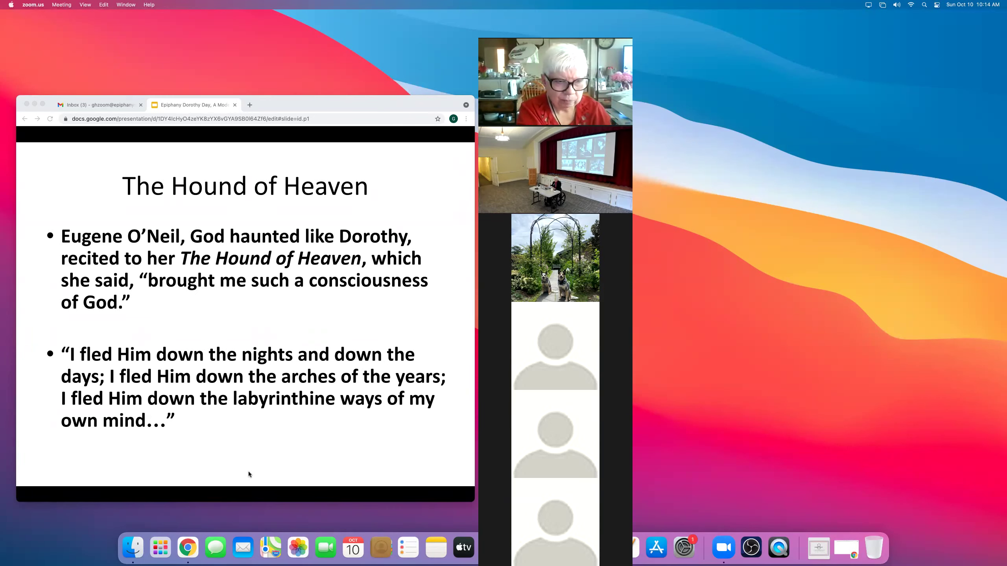
Advance one slide to the black-and-white historical photo collage.
key("Right")
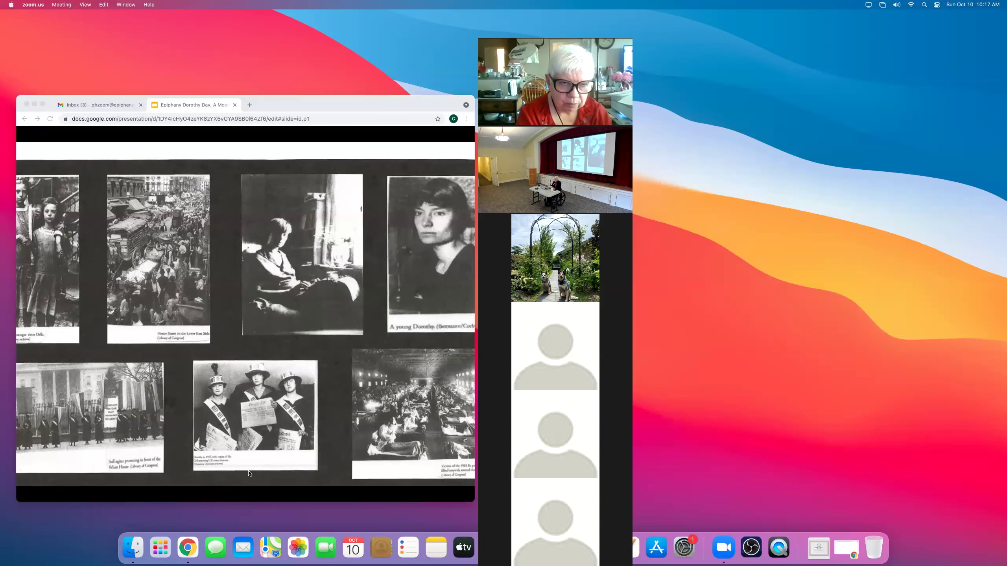
Advance three slides, past The Hound of Heaven, to reach 'Searching for God'.
left_click(248, 472)
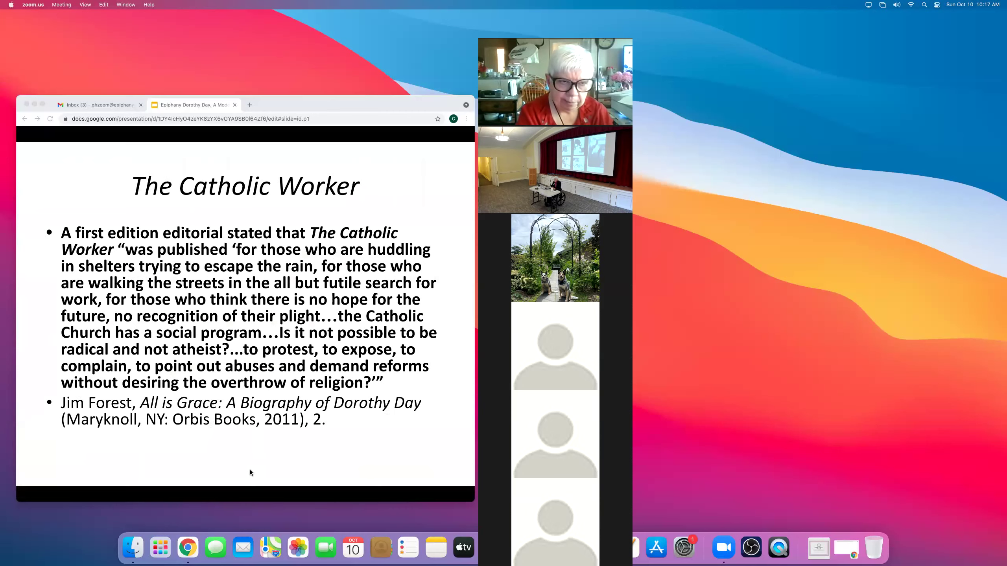
left_click(233, 467)
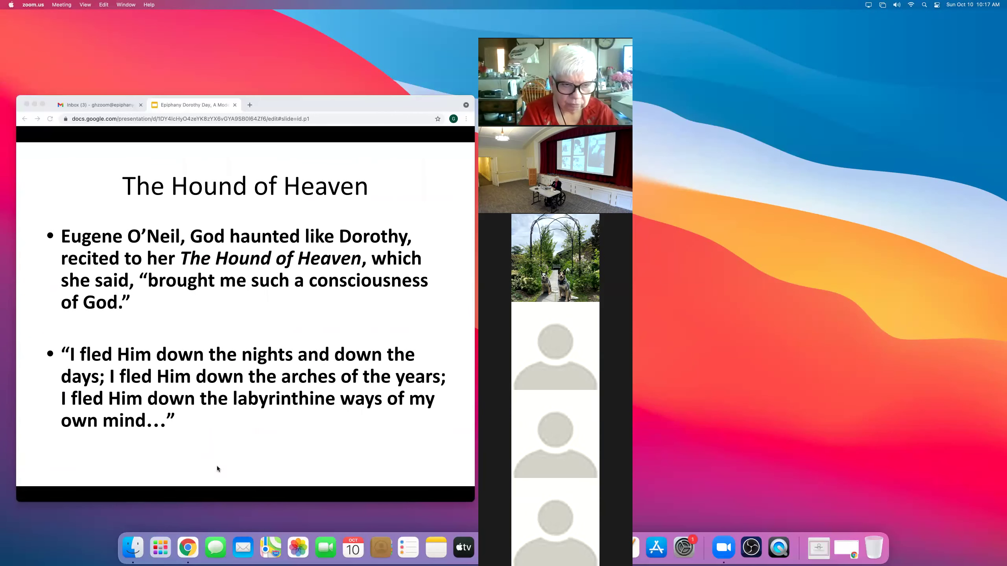
left_click(218, 466)
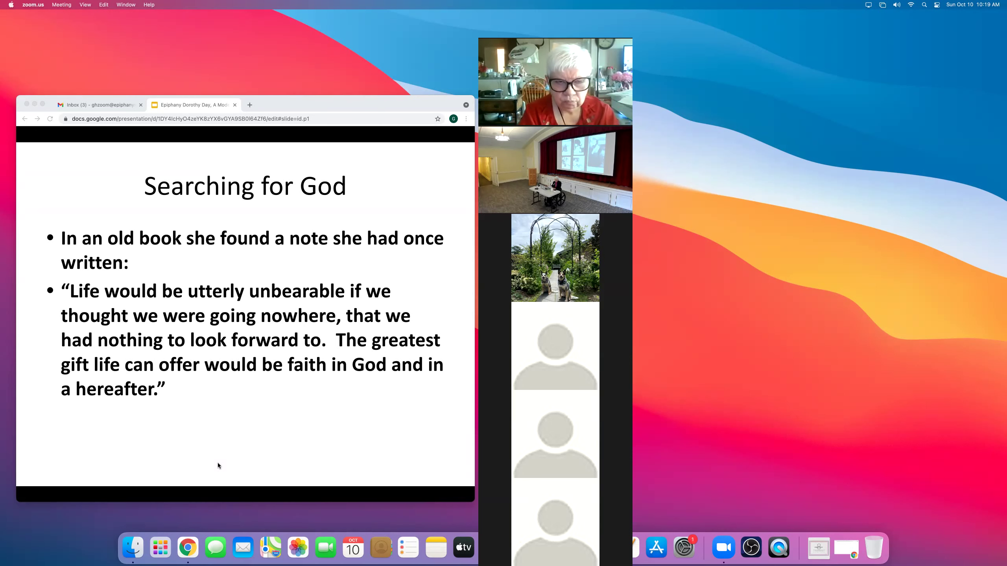
Move forward one slide and back again among the Dorothy Day photo collages.
key("Right")
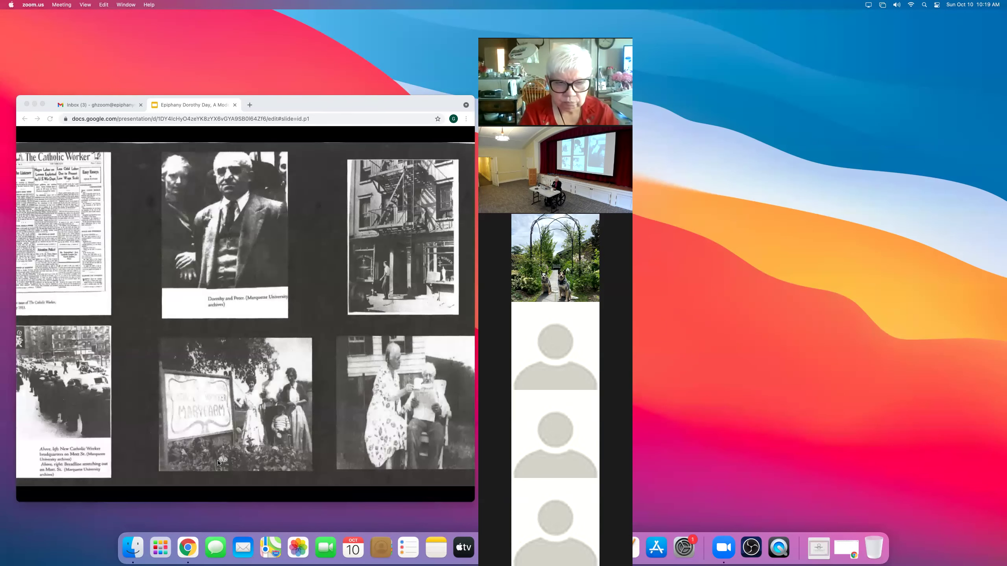
key("Left")
key("Left")
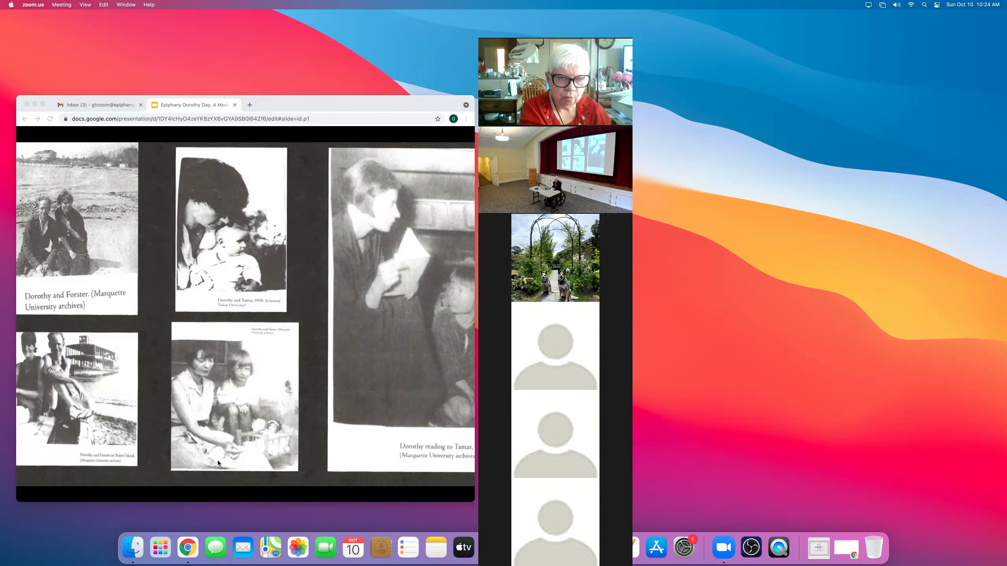
Step back and forth through the deck to land on 'Searching for God' and its faith quote.
key("Left")
key("Right")
key("Right")
key("Left")
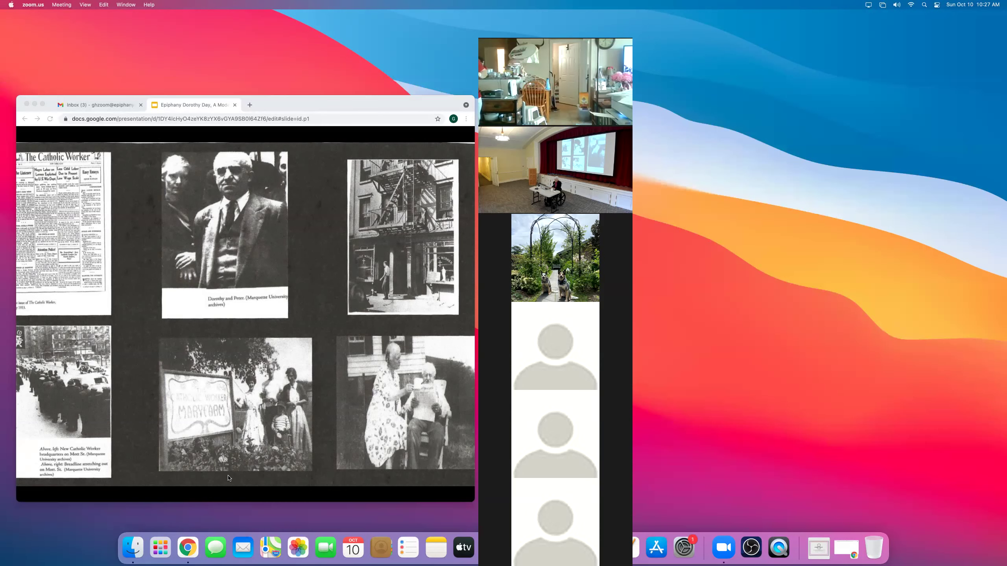
Advance past the Searching for God slide and collage to the Catholic Worker woodcuts slide.
key("Right")
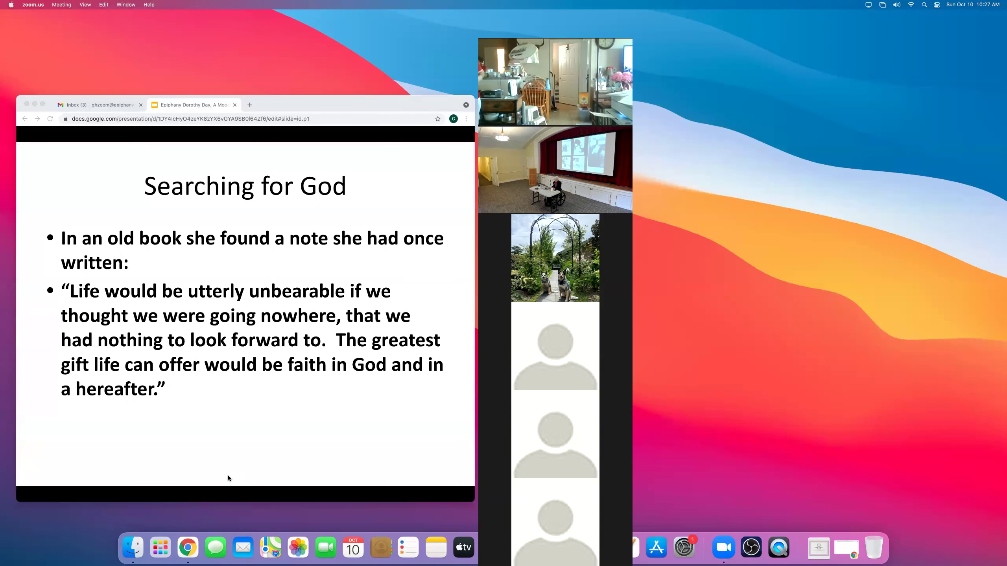
key("Right")
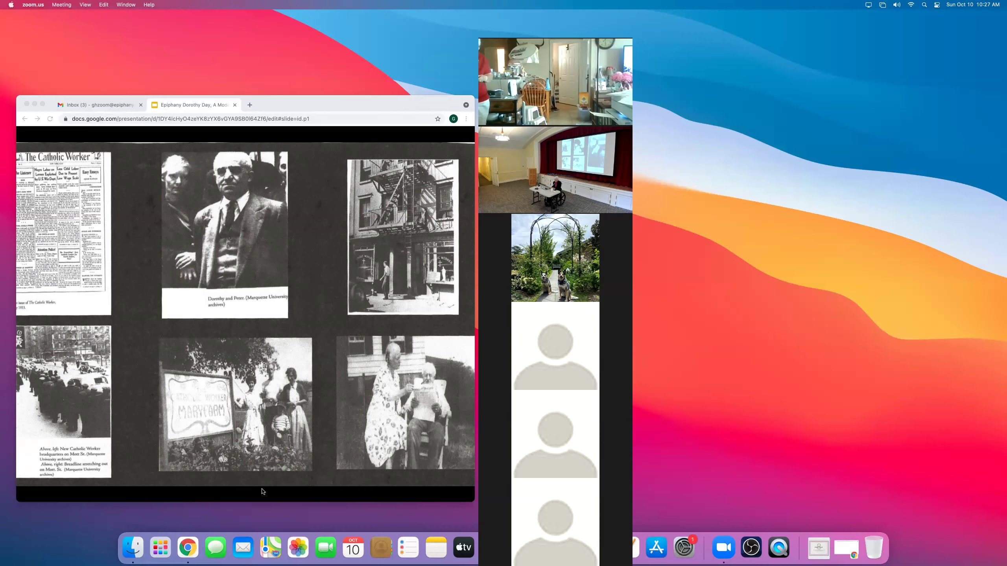
key("Right")
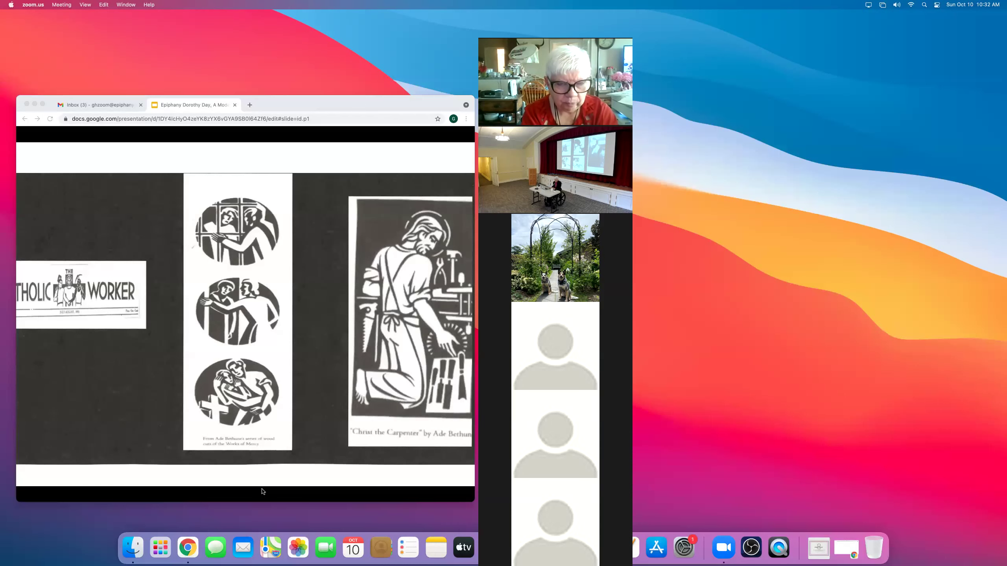
Advance three slides from the arrest photos toward the perish-by-the-sword collage with Fr. Berrigan.
key("Right")
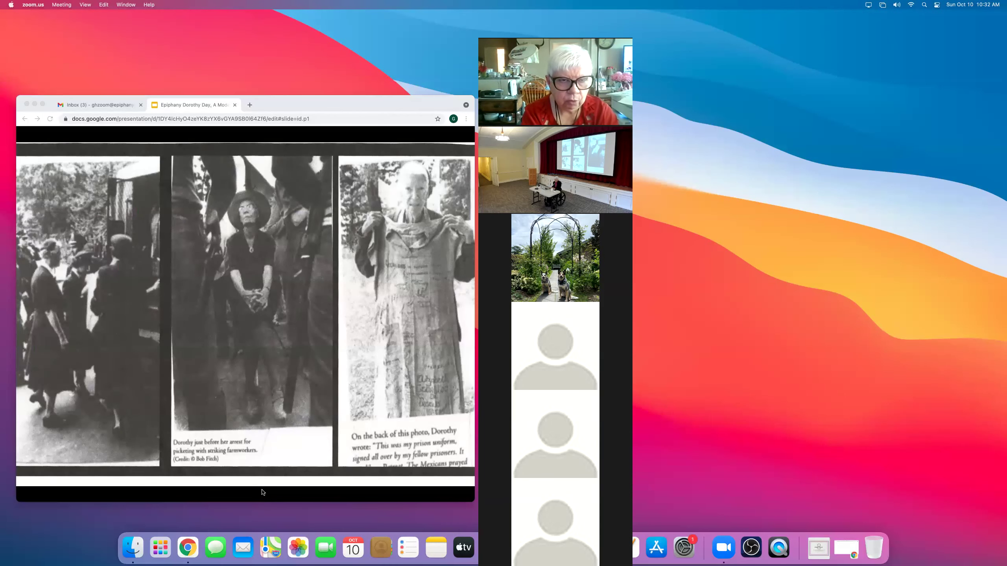
key("Right")
key("Right")
key("Right")
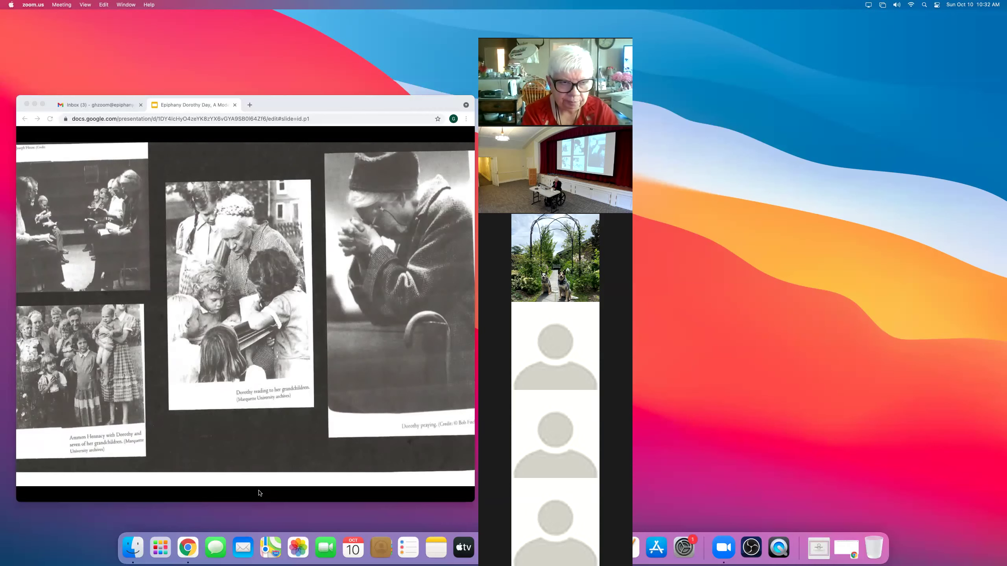
key("Right")
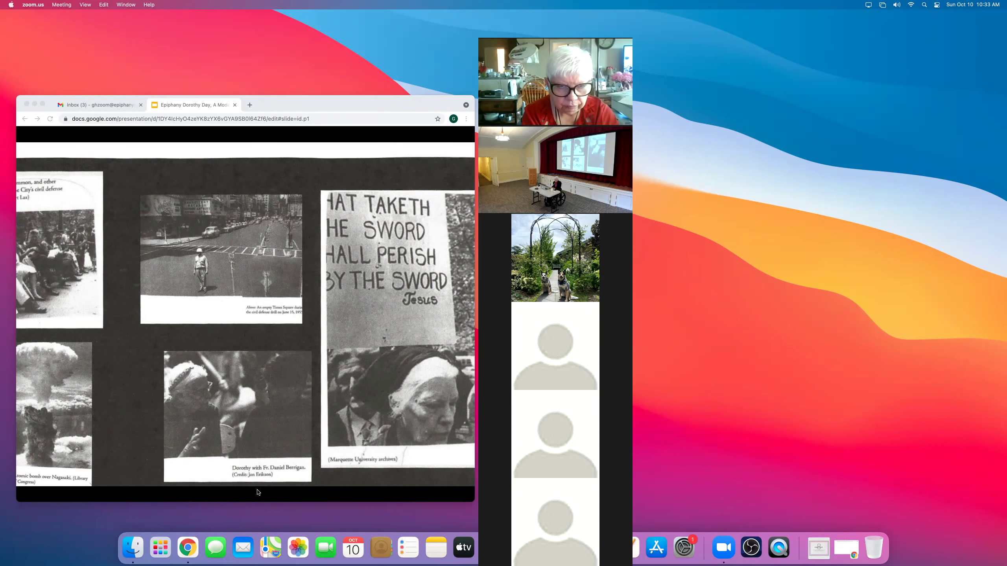
Advance to the three-photo slide of the farmworker picketing arrest and signed prison uniform.
key("Right")
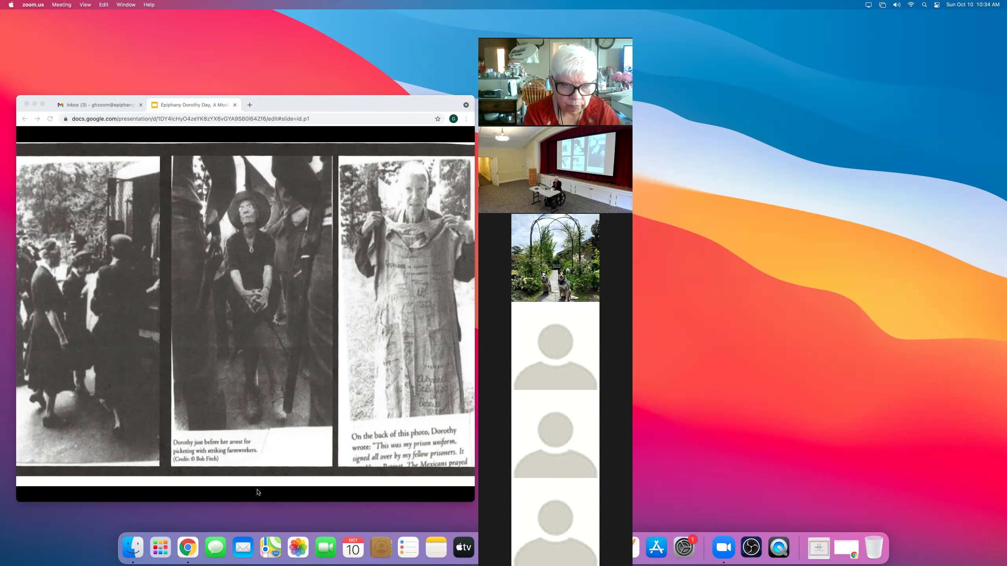
key("Right")
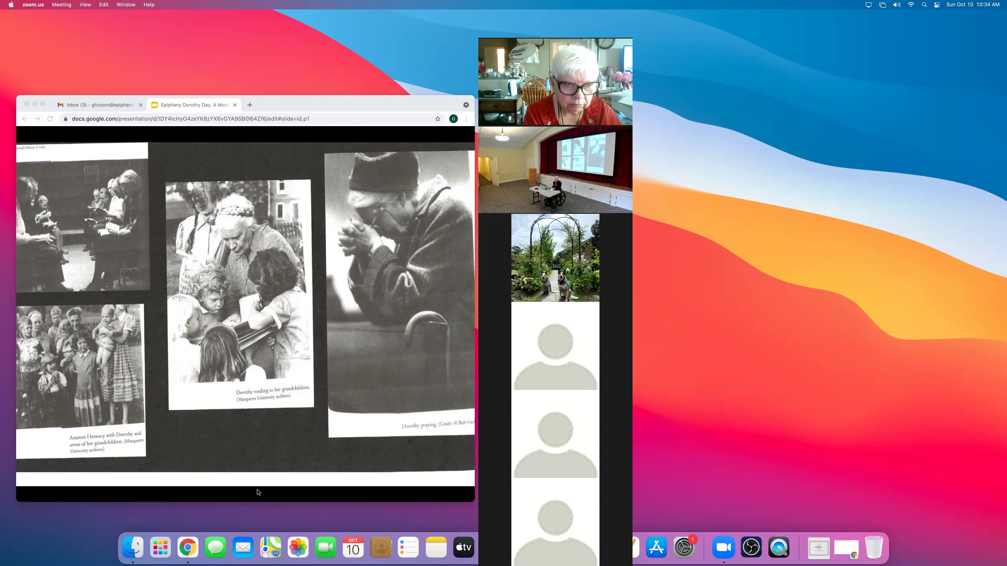
Advance one slide to the memorial service and funeral procession photos.
key("Right")
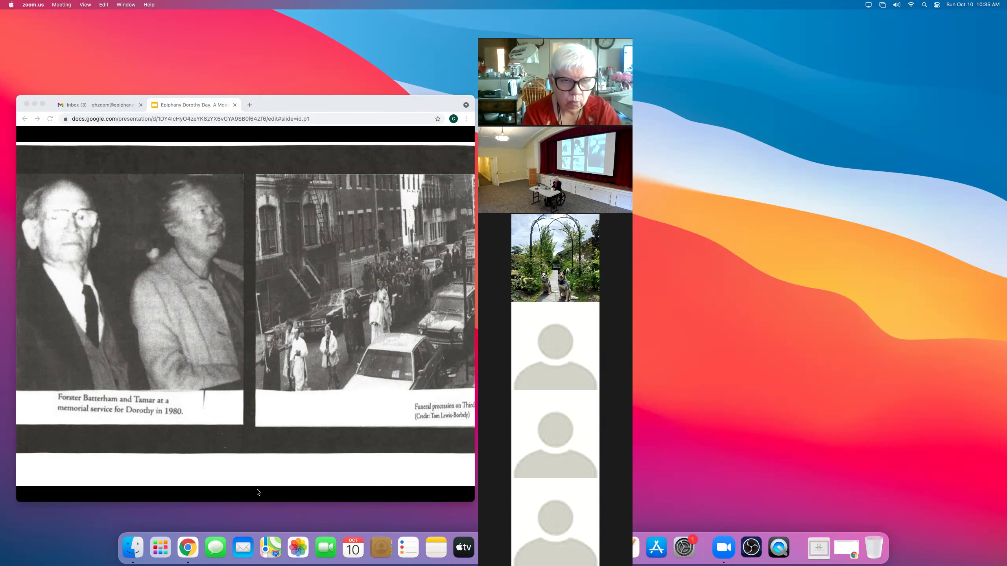
Advance to the "It Just Happened" slide quoting The Long Loneliness on community and love.
key("Right")
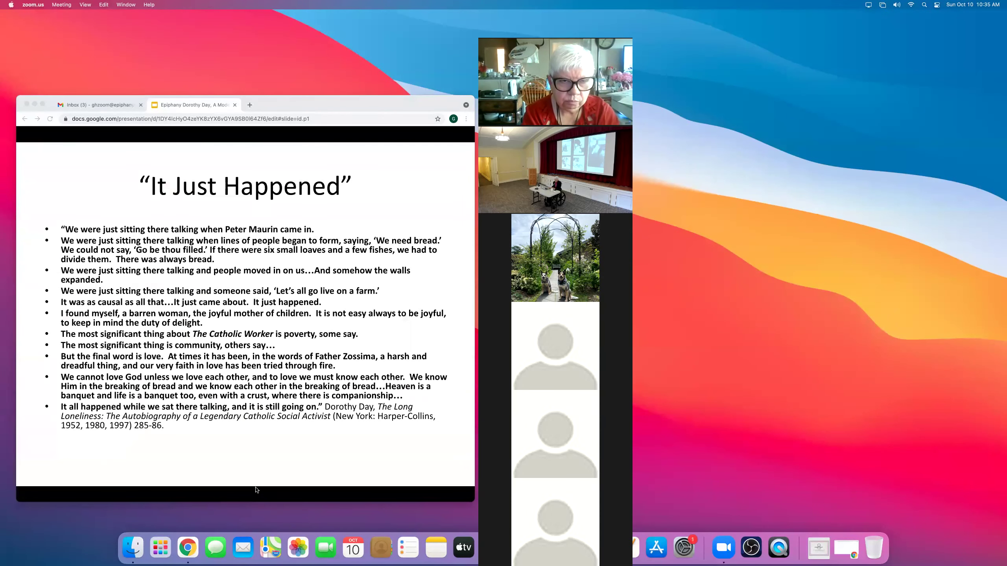